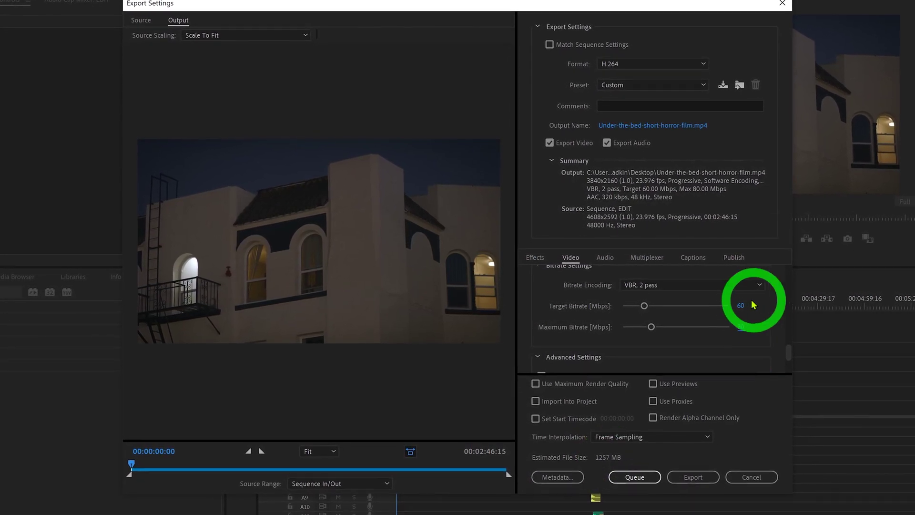
Open the Export Settings dialog for the sequence from File > Export > Media
click(740, 306)
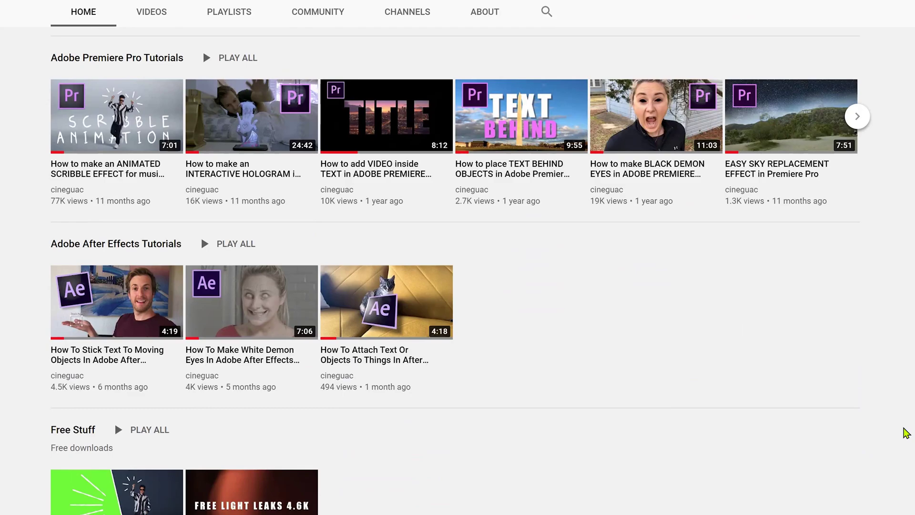
scroll(909, 435, up, 15)
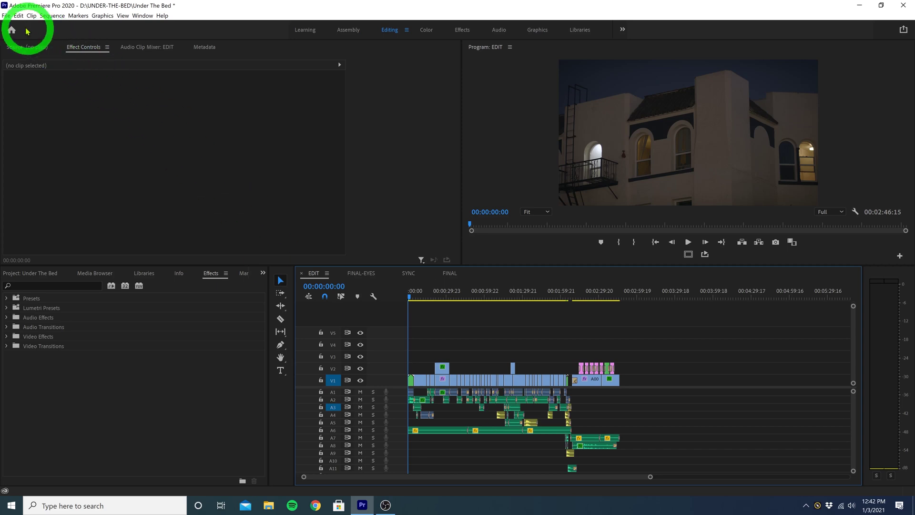
click(6, 16)
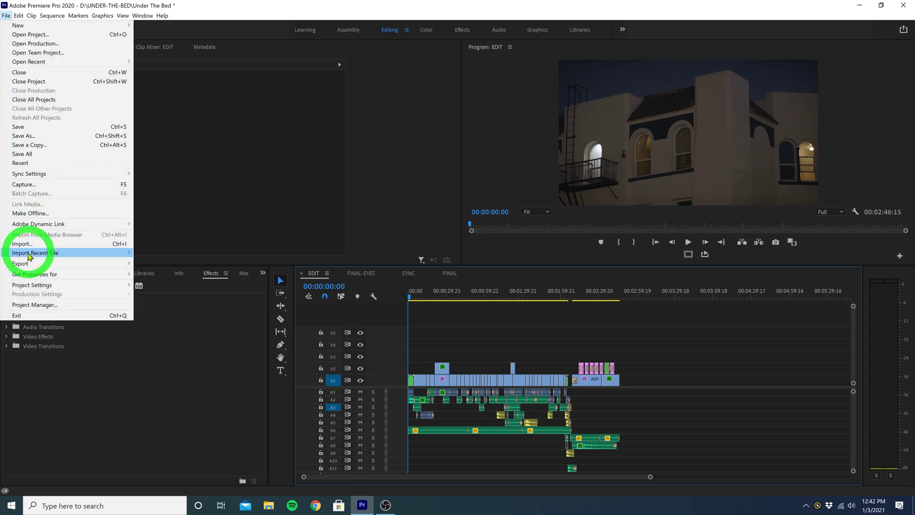
mouse_move(88, 265)
click(162, 264)
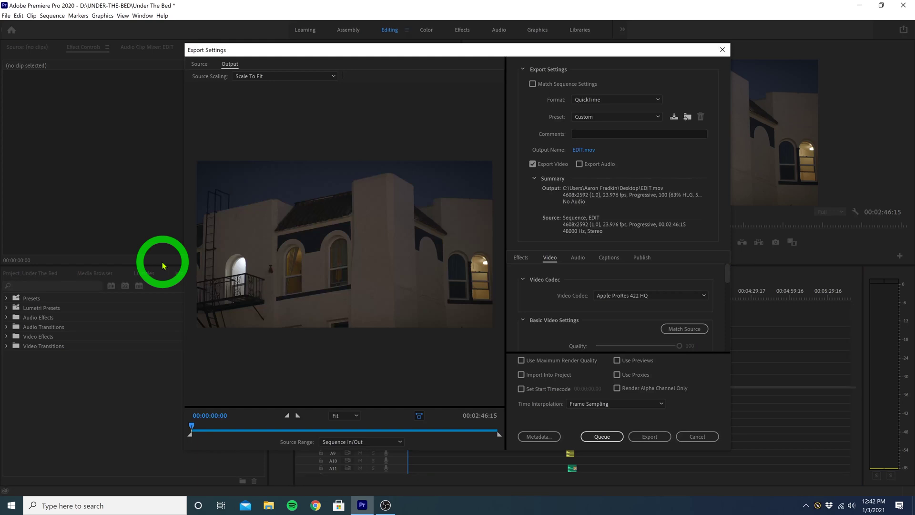
Switch the export format from QuickTime to H.264
click(603, 100)
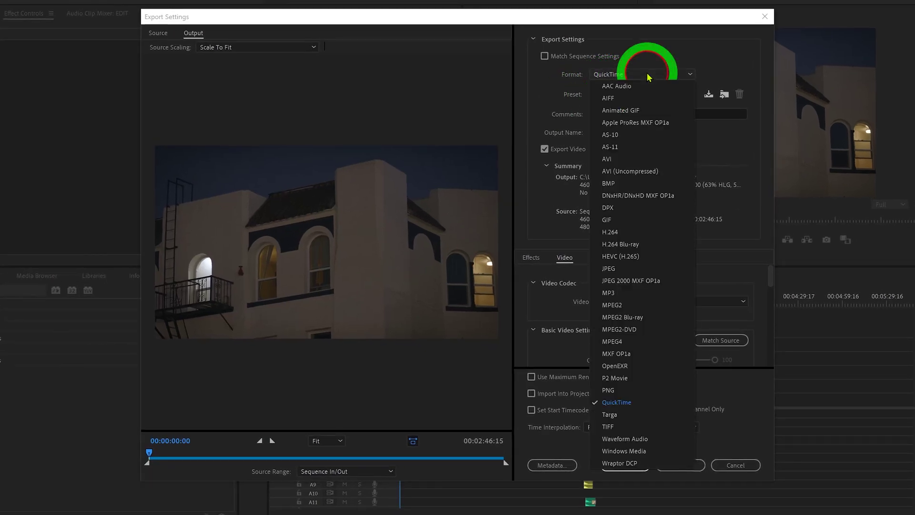
click(615, 233)
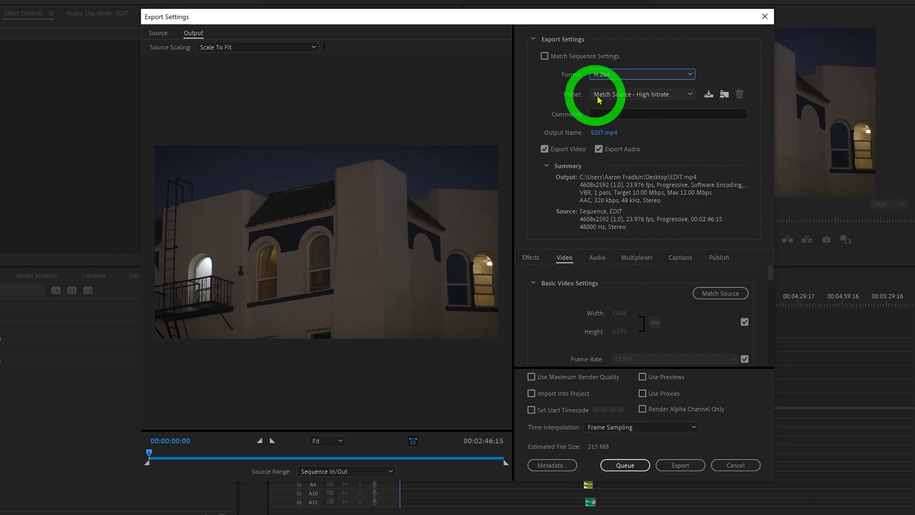
click(615, 94)
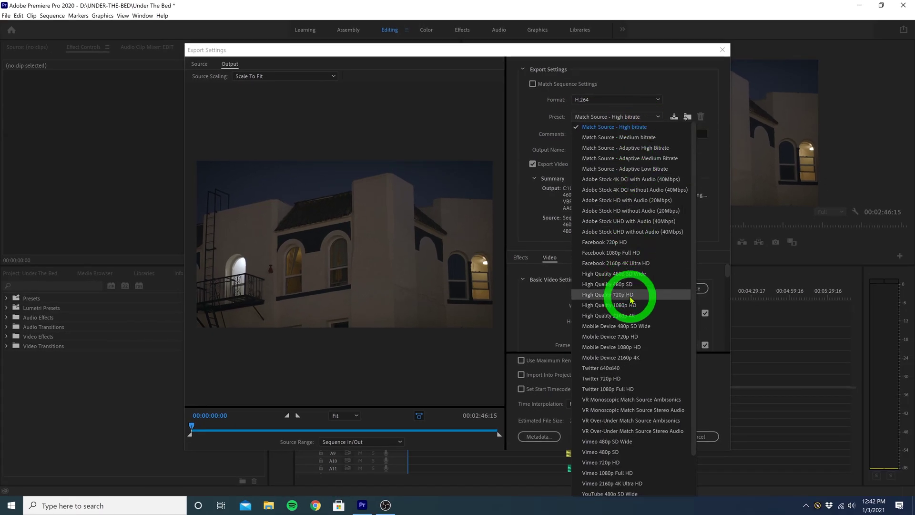
Apply the YouTube 2160p 4K Ultra HD preset for 3840x2160 output at 40 Mbps
scroll(629, 304, down, 2)
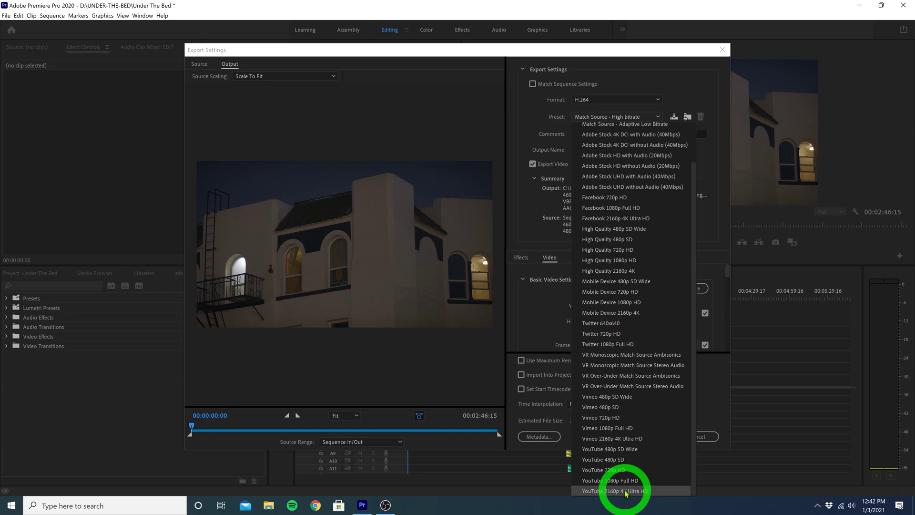
click(639, 490)
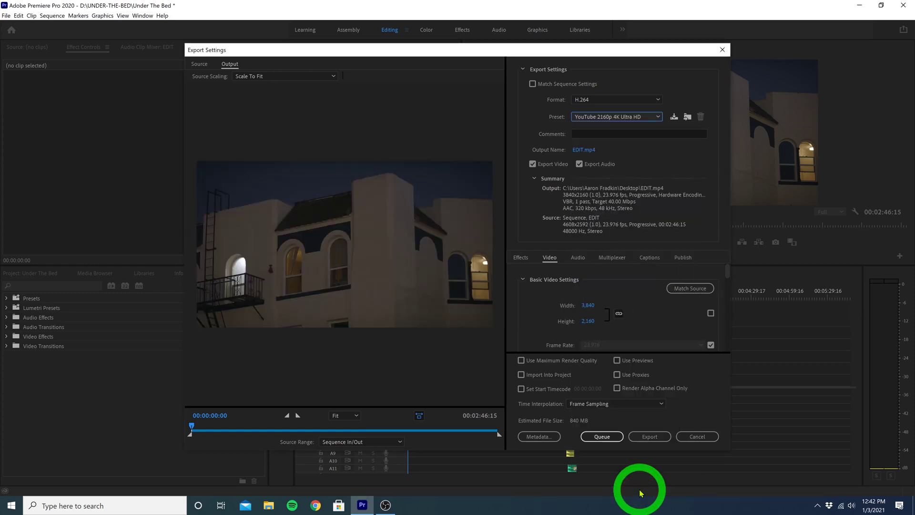
Save the export output to the Desktop as Under-the-bed-short-horror-film.mp4
click(580, 149)
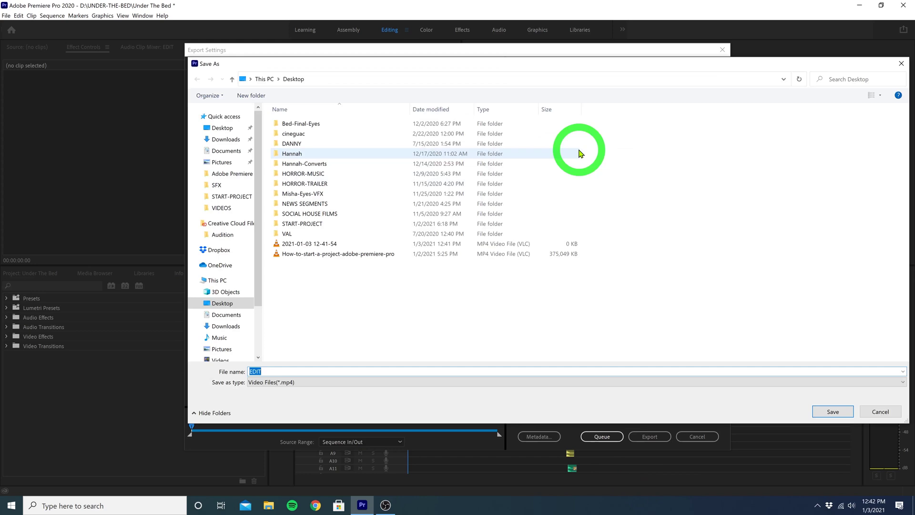
click(220, 127)
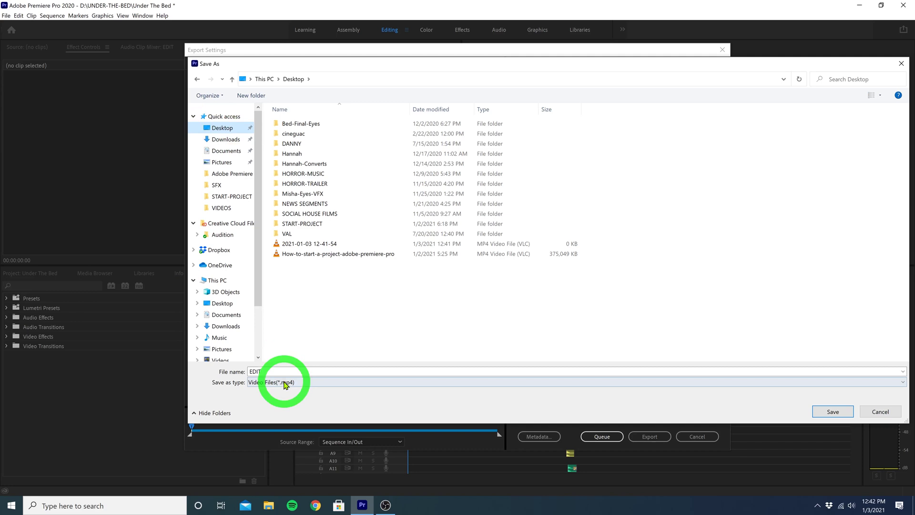
text(Under-)
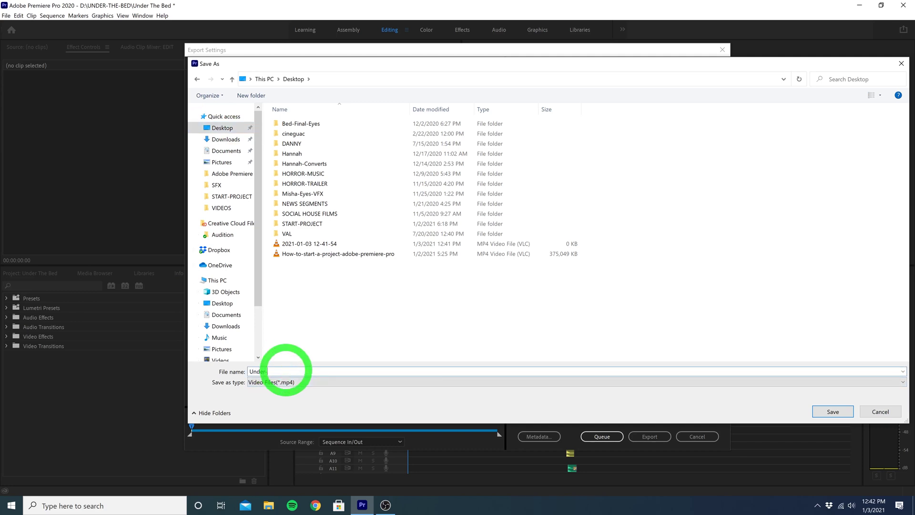
text(the-bed-short-horror-film)
click(832, 411)
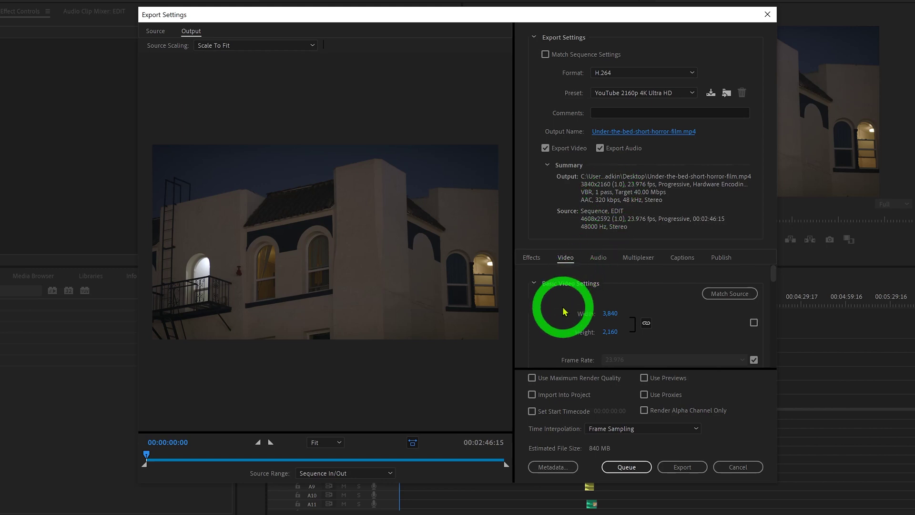
Scroll the Video settings down to the Bitrate Settings section, currently VBR 1 pass at 40 Mbps
scroll(562, 312, down, 1)
scroll(562, 312, down, 3)
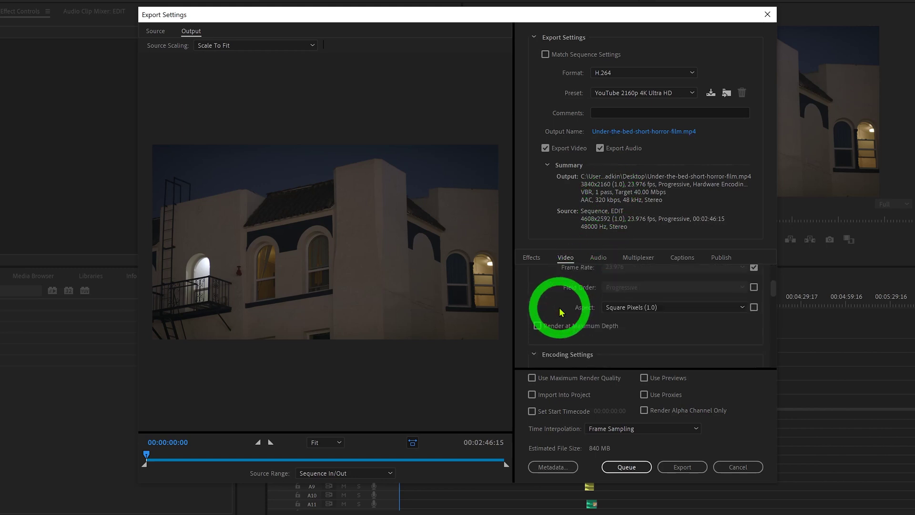
scroll(550, 326, down, 3)
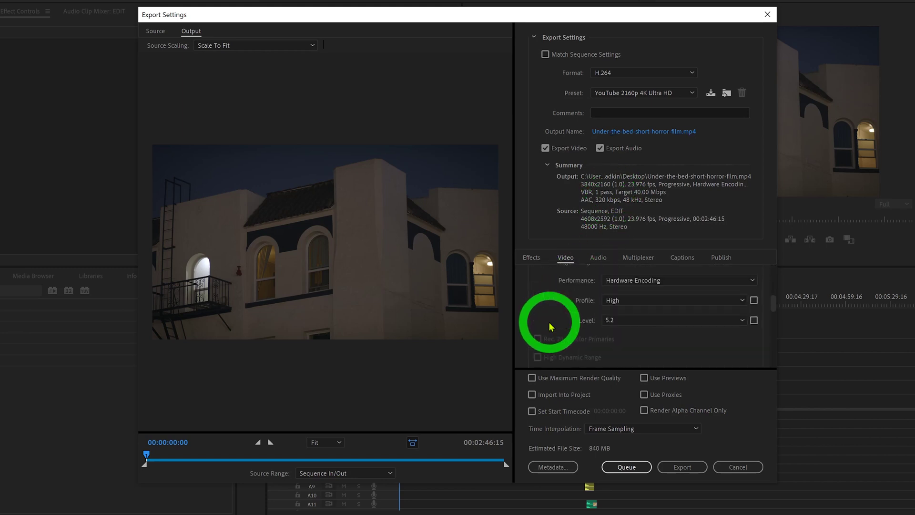
scroll(551, 325, down, 5)
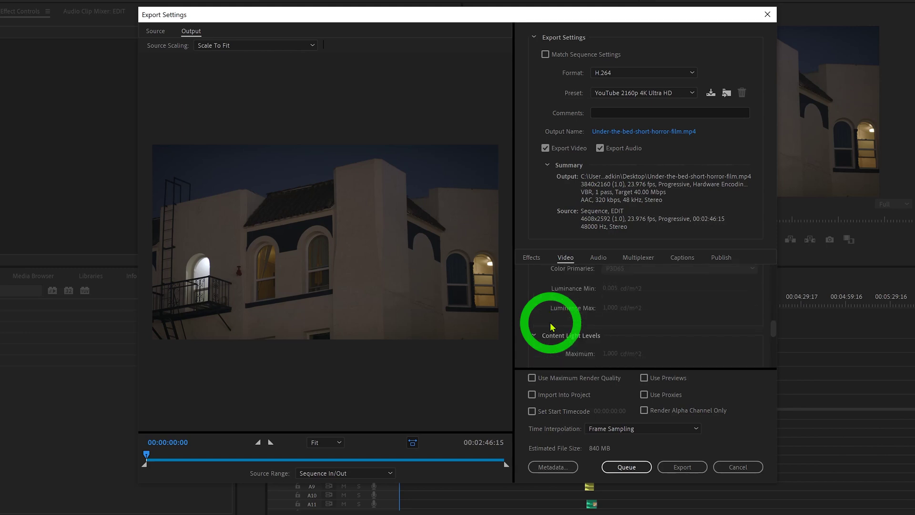
scroll(551, 326, down, 2)
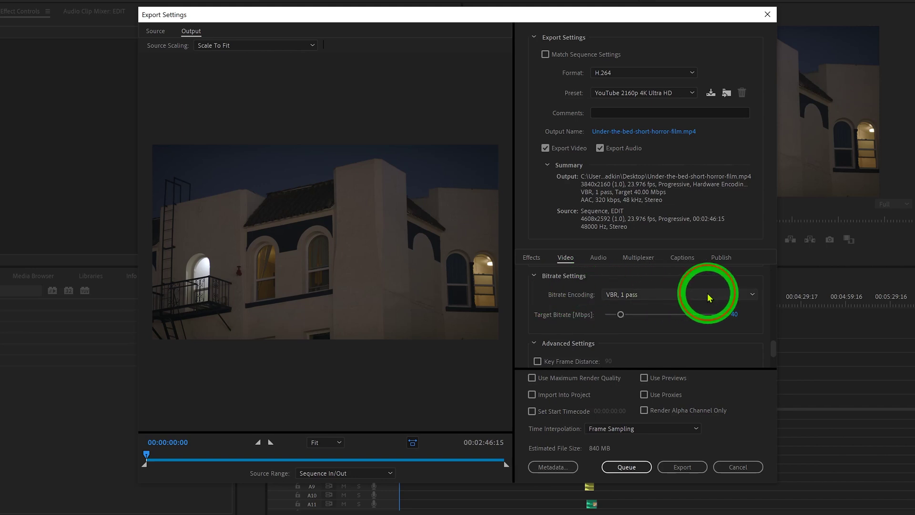
Set Bitrate Encoding to VBR, 2 pass, then search the web for 'bit rates'
click(601, 295)
click(647, 332)
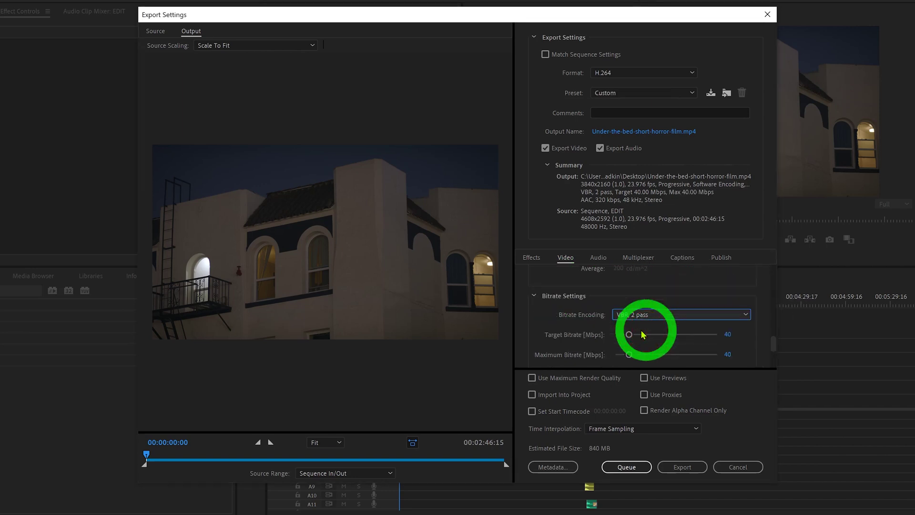
scroll(567, 329, up, 1)
scroll(573, 333, down, 2)
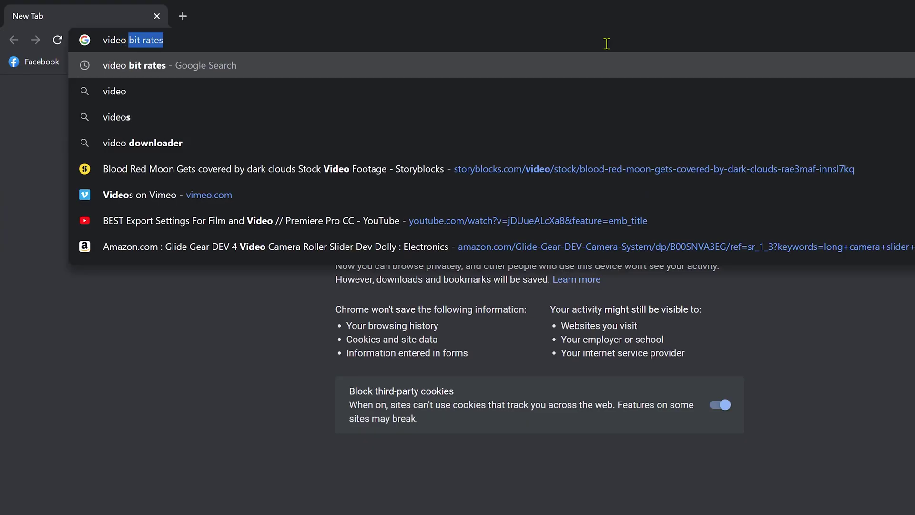
text(bit rates)
key(Return)
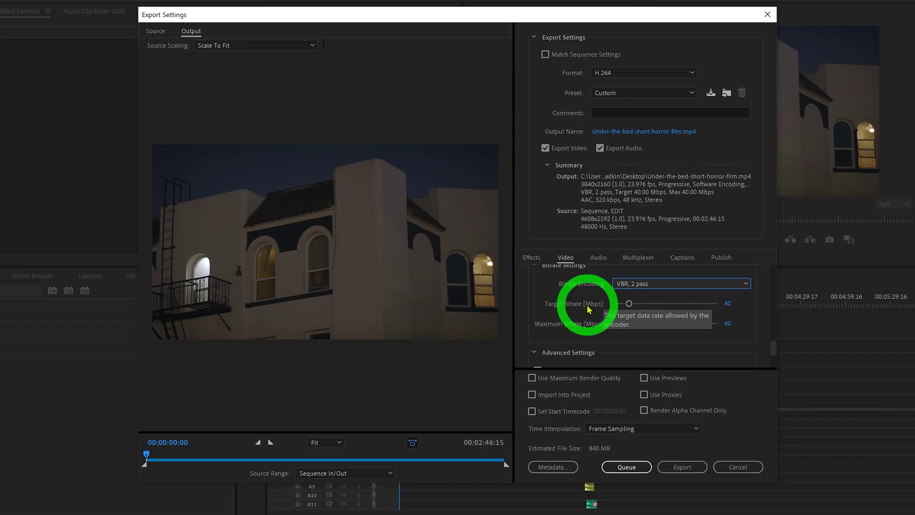
Set the target bitrate to 60 Mbps and the maximum bitrate to 80 Mbps
click(727, 303)
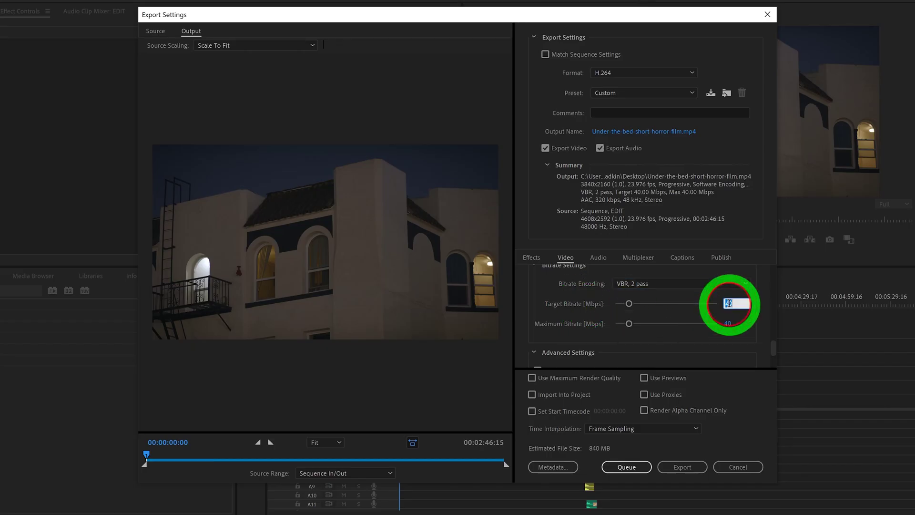
text(60)
key(Return)
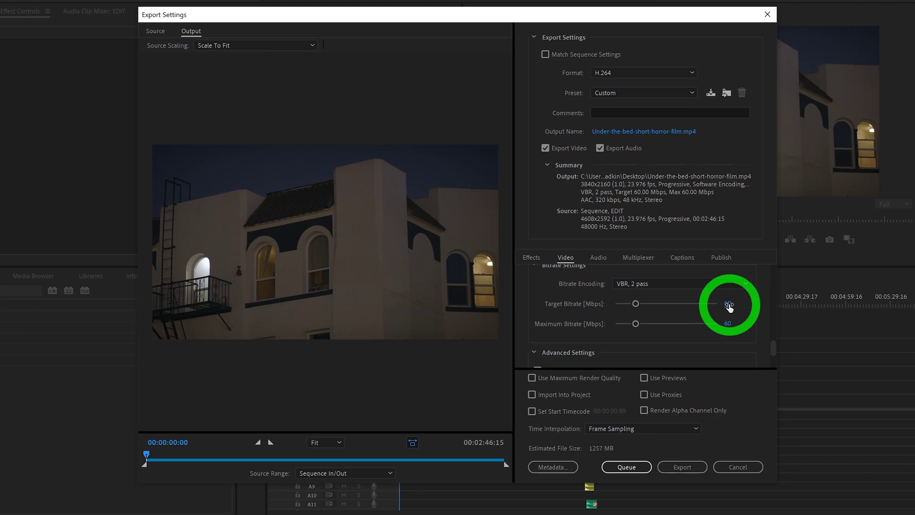
click(727, 323)
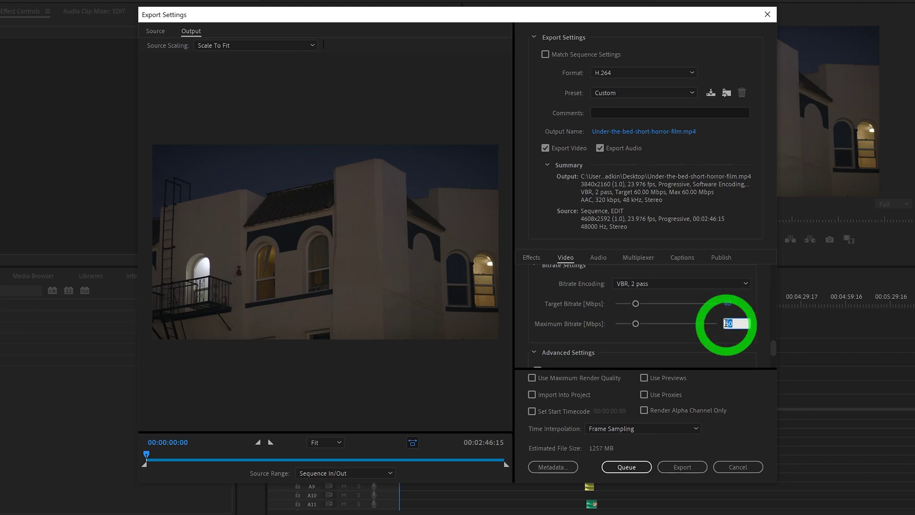
key(Return)
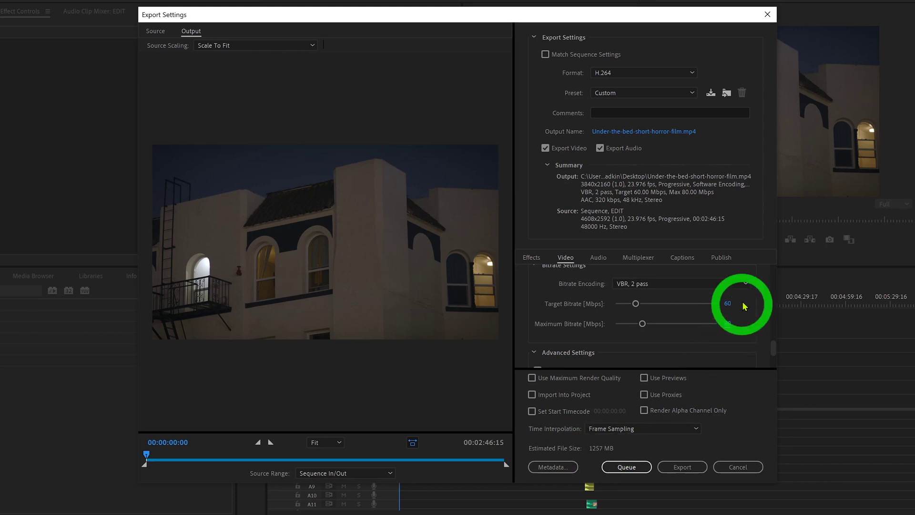
click(727, 305)
text(40)
key(Return)
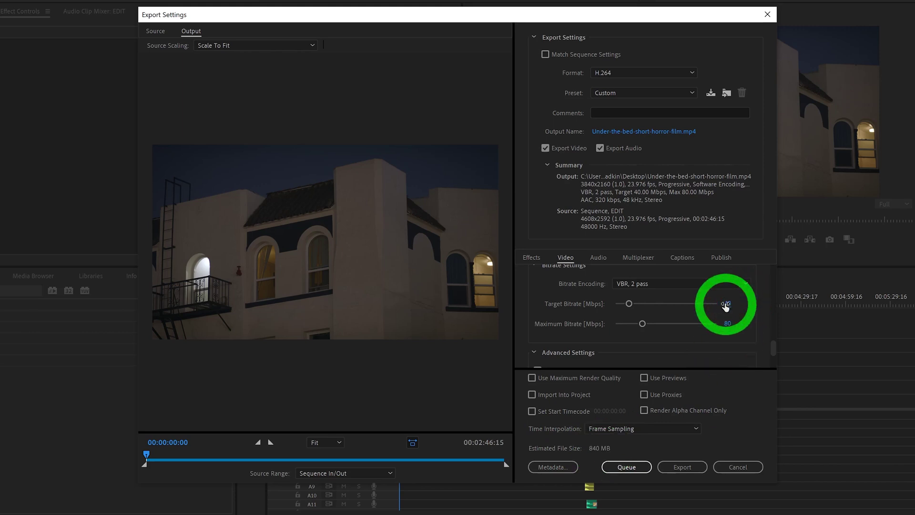
click(726, 323)
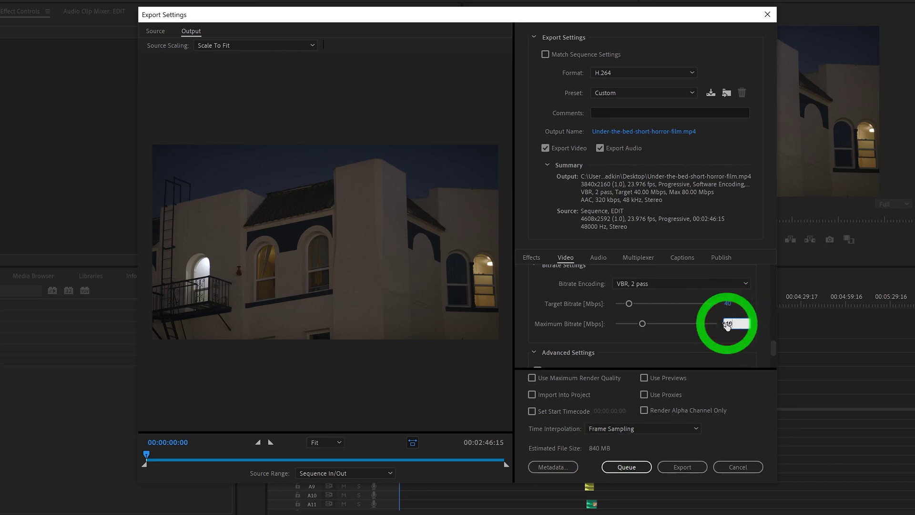
text(40)
key(Return)
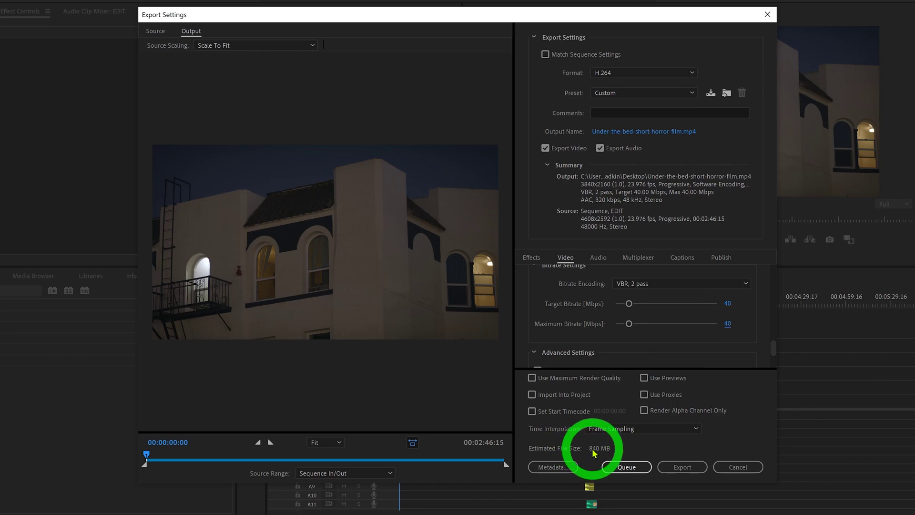
click(727, 303)
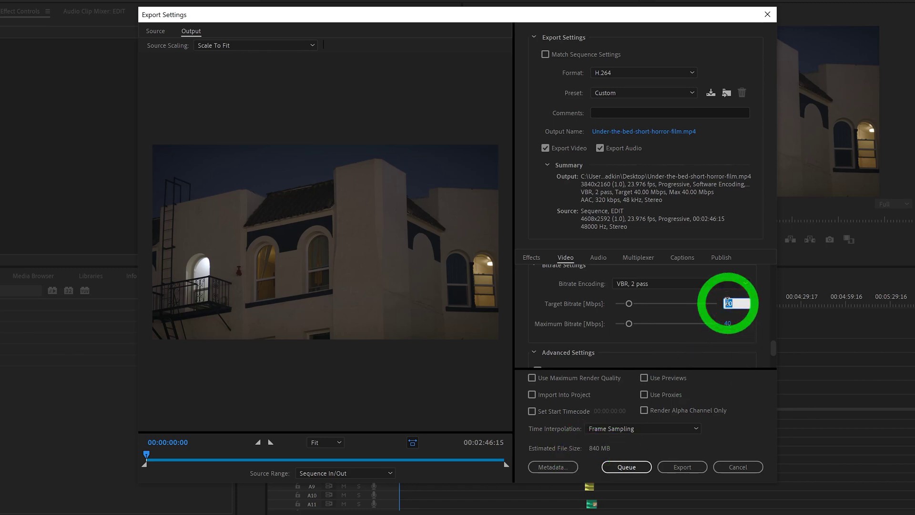
text(20)
key(Return)
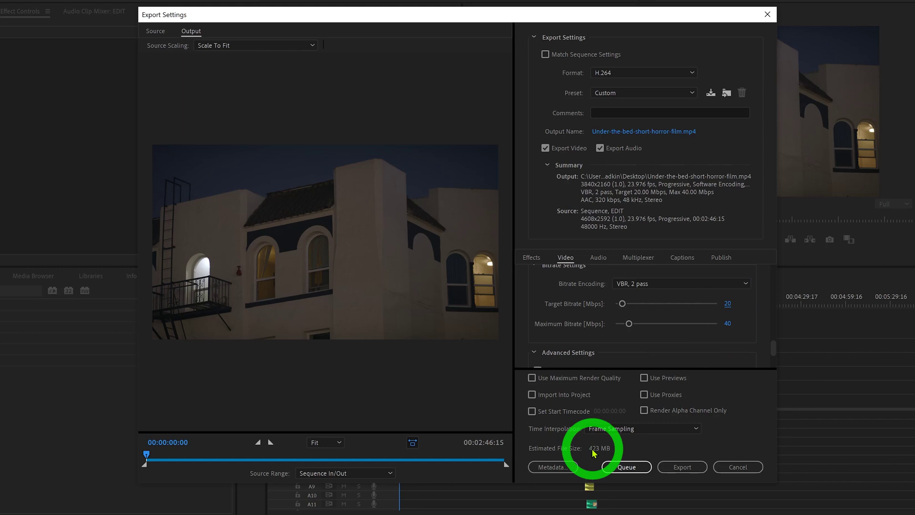
click(728, 303)
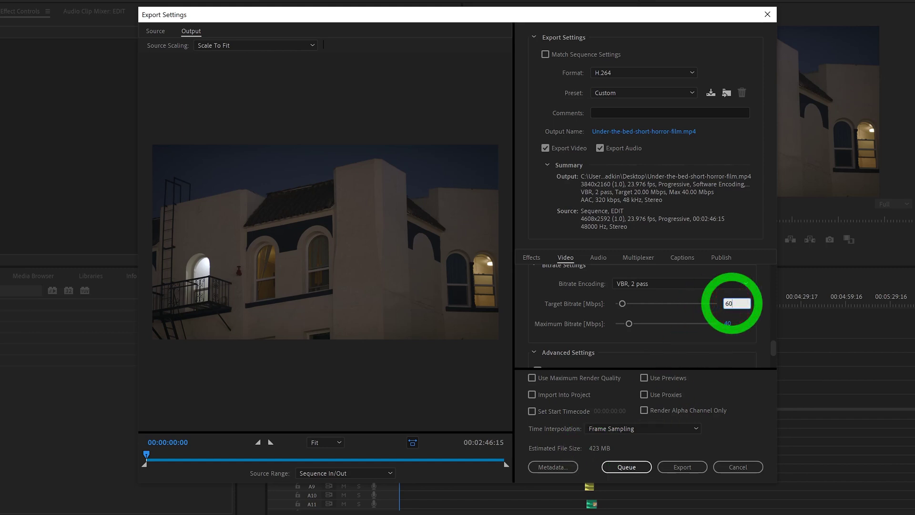
text(60)
key(Return)
click(729, 323)
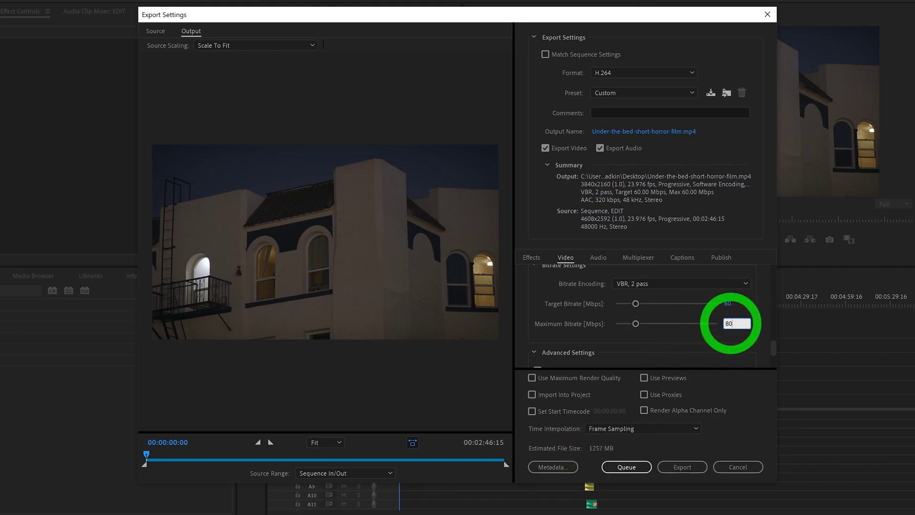
text(80)
key(Return)
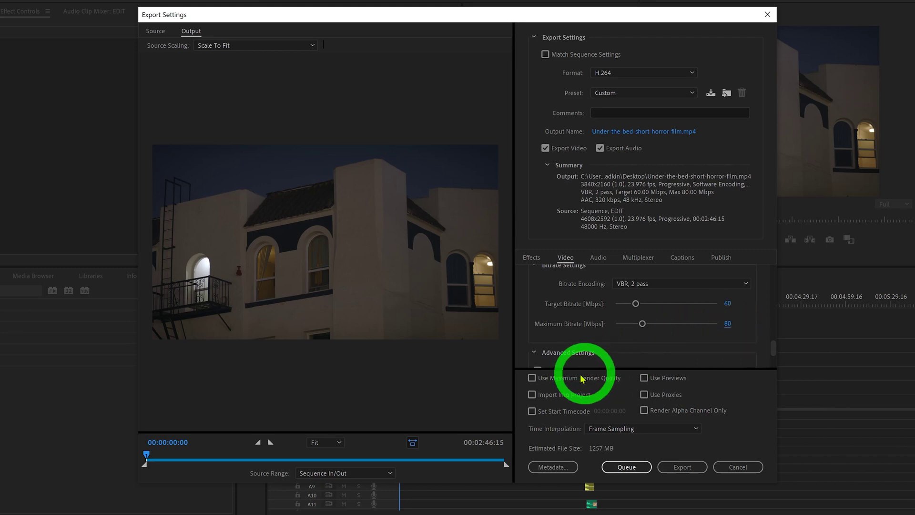
Enable Use Maximum Render Quality and start exporting the 4K H.264 film
click(532, 378)
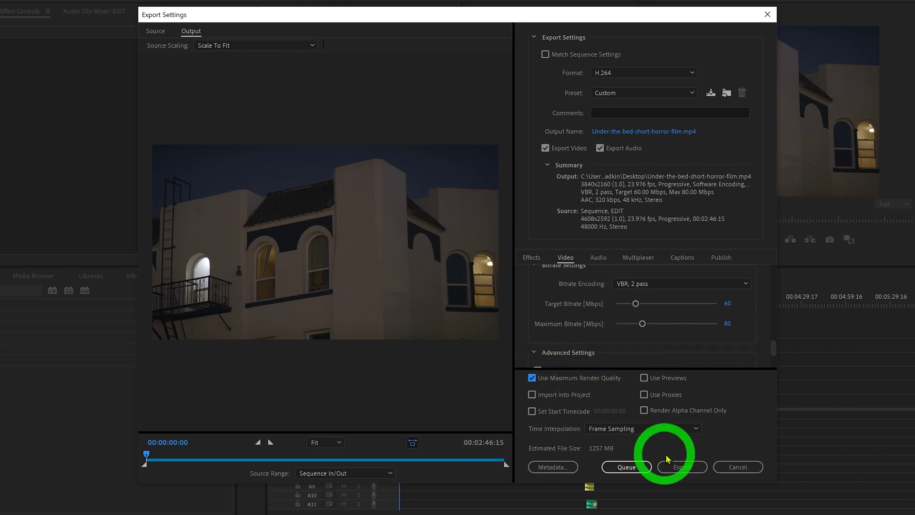
click(683, 466)
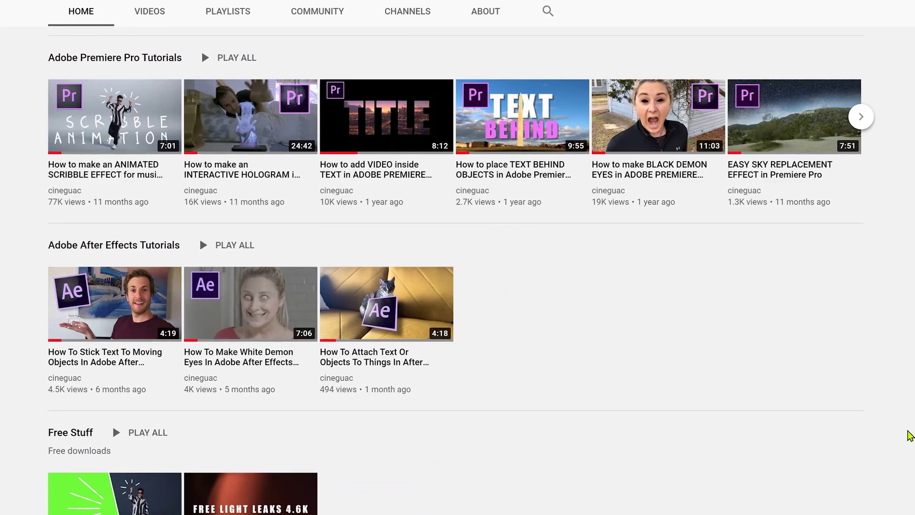
scroll(904, 430, up, 9)
scroll(458, 257, up, 7)
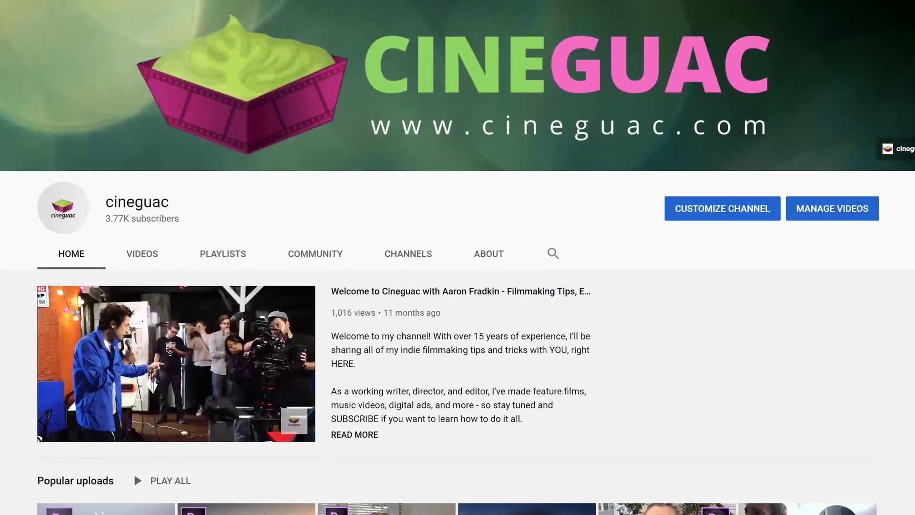